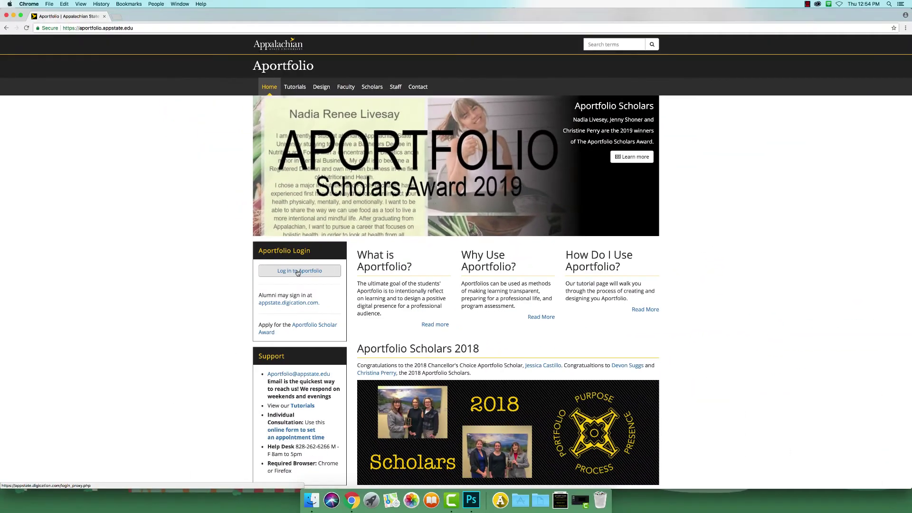
# - Log in from the Aportfolio home page to reach the My ePortfolios dashboard
pyautogui.click(298, 273)
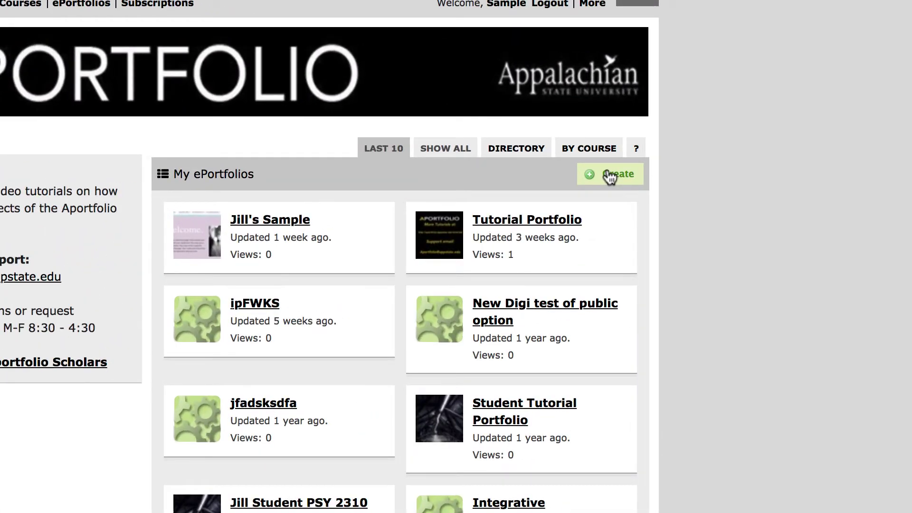
# - Start a new ePortfolio titled with the student's name and ID, using the Blank Template
pyautogui.click(610, 177)
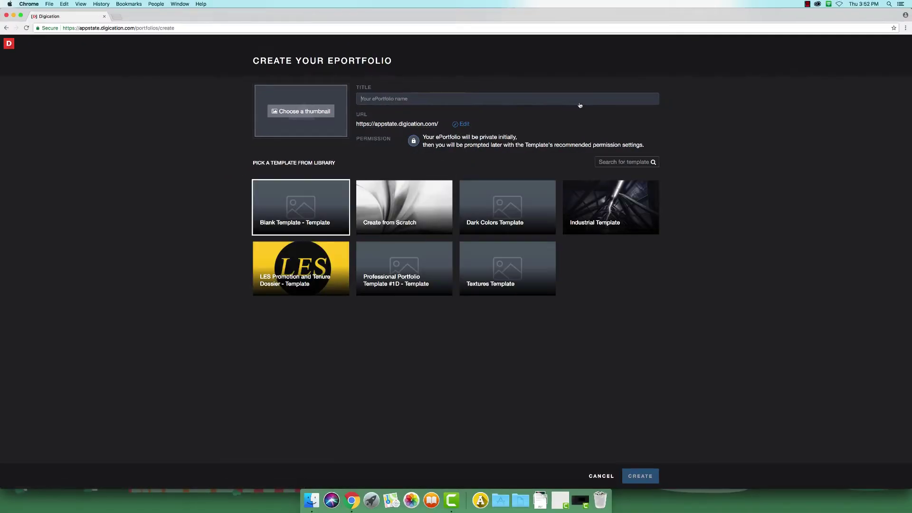
pyautogui.click(580, 102)
pyautogui.write('Jill')
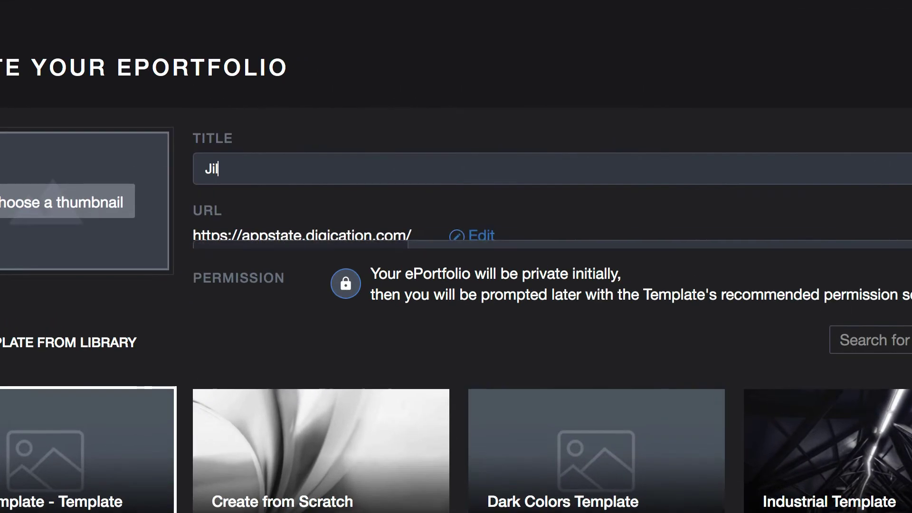
pyautogui.write(' SAM1')
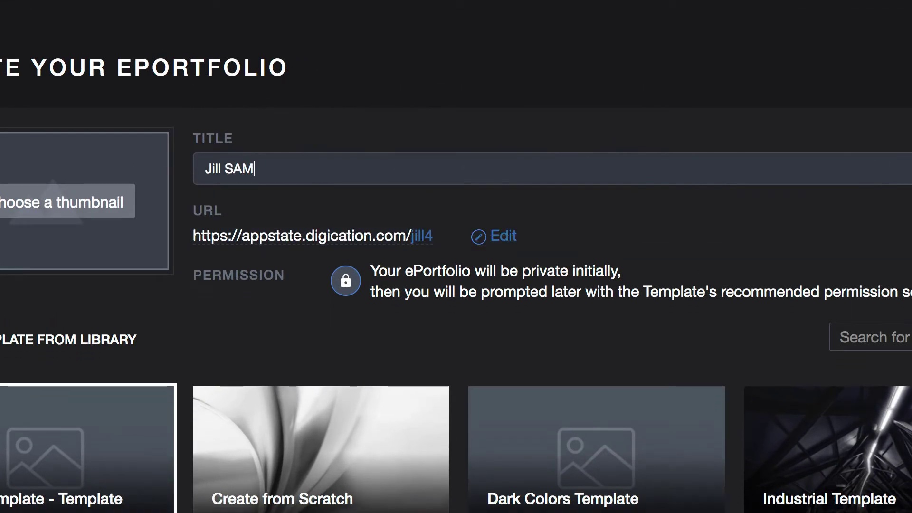
pyautogui.write('234')
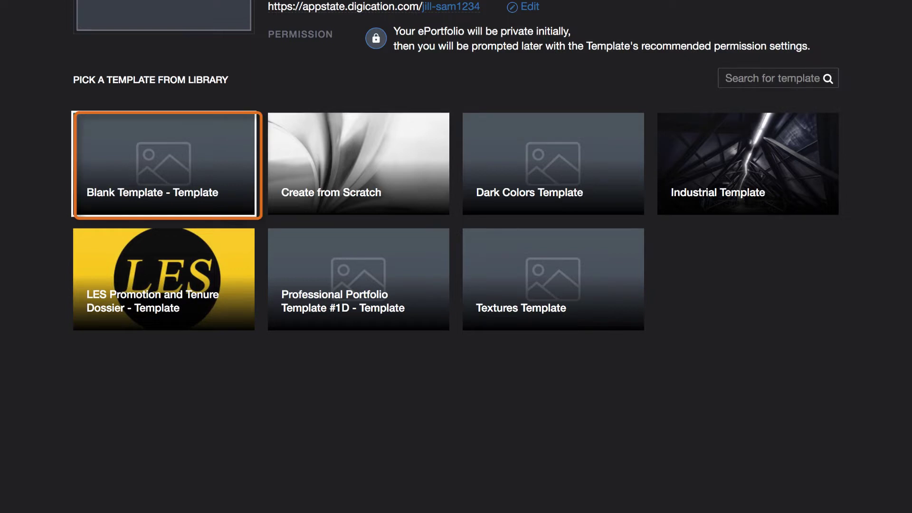
pyautogui.click(179, 166)
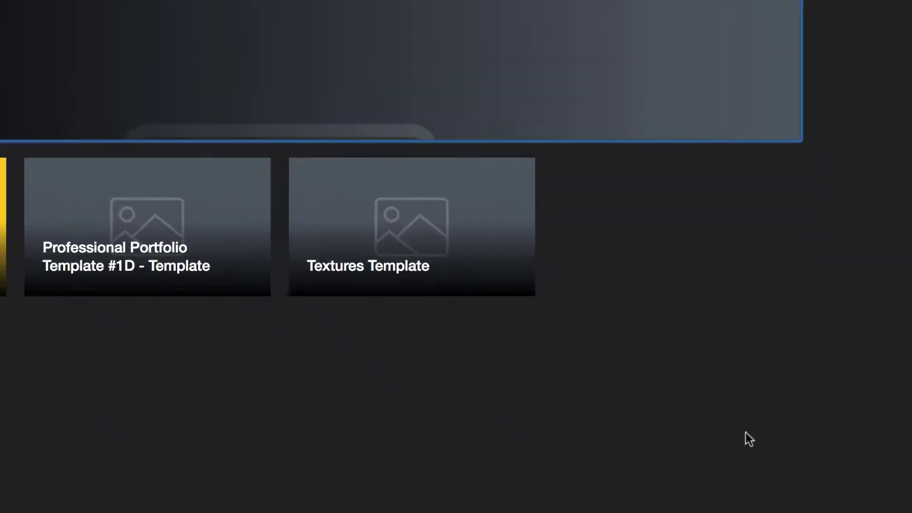
# - Create the Blank Template ePortfolio and unlock its Menu 1–4 header slide for editing
pyautogui.click(726, 486)
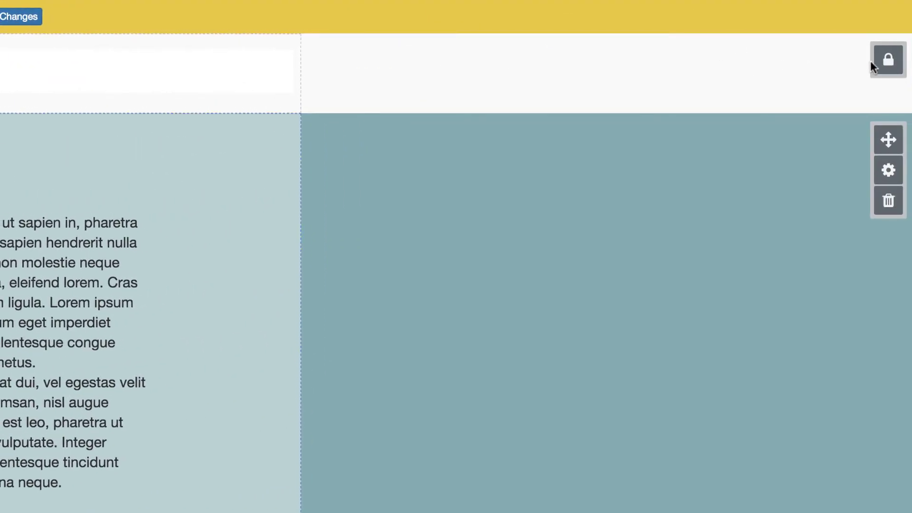
pyautogui.click(884, 61)
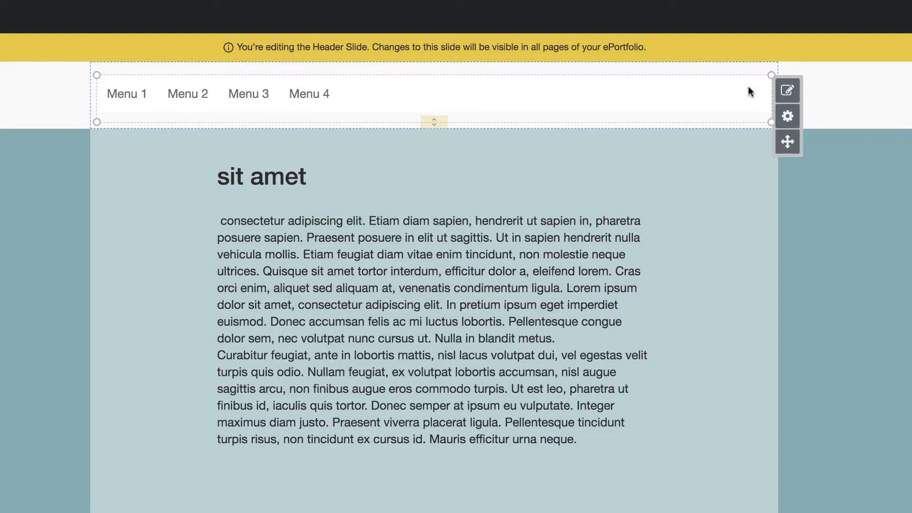
# - In Page Settings, add a page named 'Sub Page' and nest it as a child of Menu 3
pyautogui.click(788, 90)
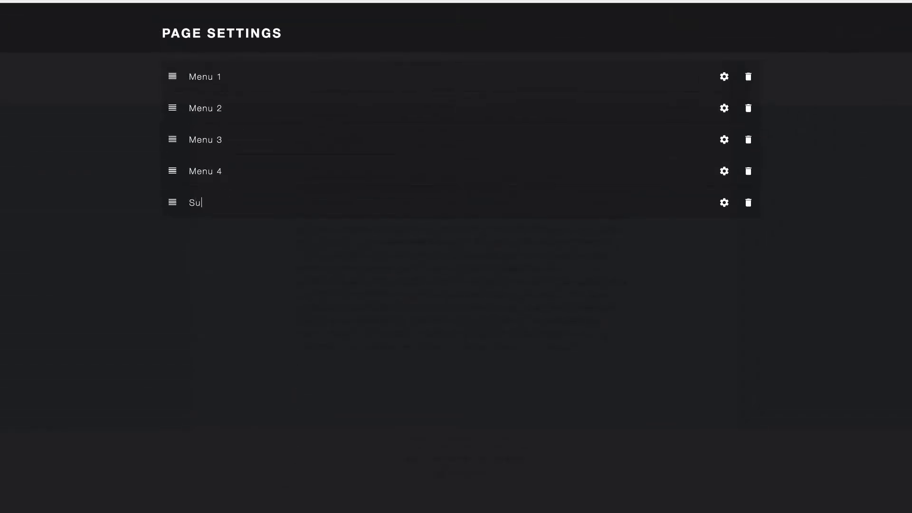
pyautogui.write('b Page')
pyautogui.click(302, 297)
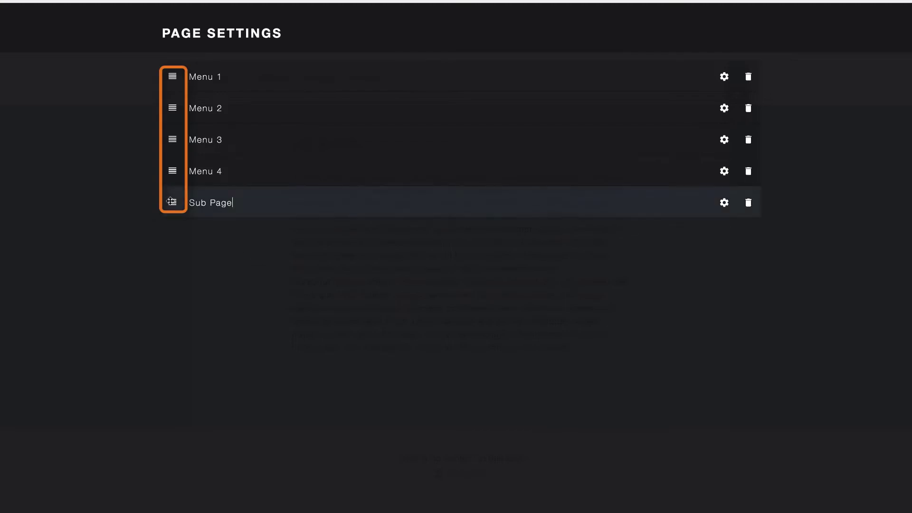
pyautogui.moveTo(172, 202); pyautogui.dragTo(168, 172)
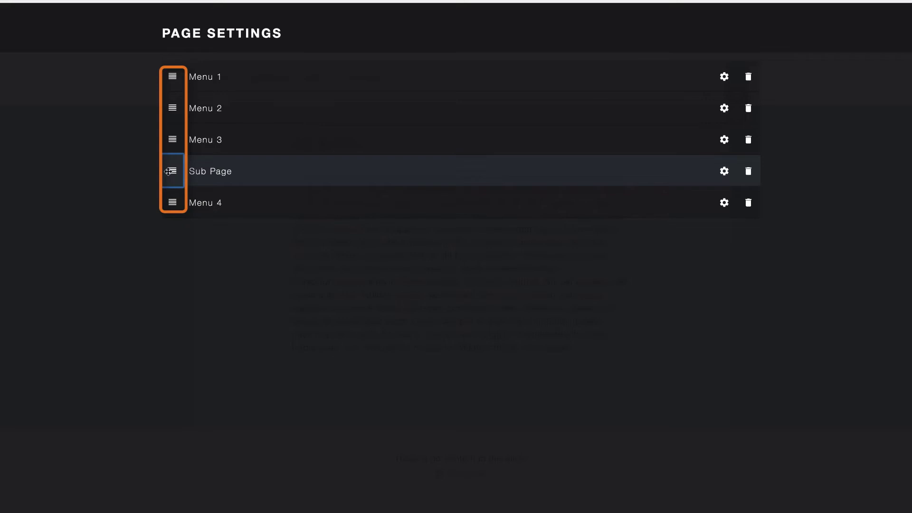
pyautogui.moveTo(169, 171); pyautogui.dragTo(185, 173)
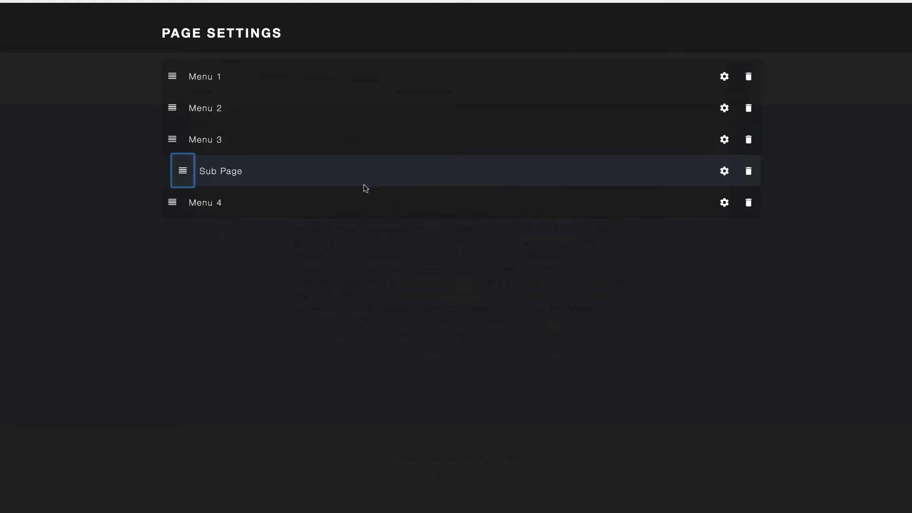
# - Delete the Sub Page row from Page Settings, leaving Menu 1 to Menu 4
pyautogui.click(757, 170)
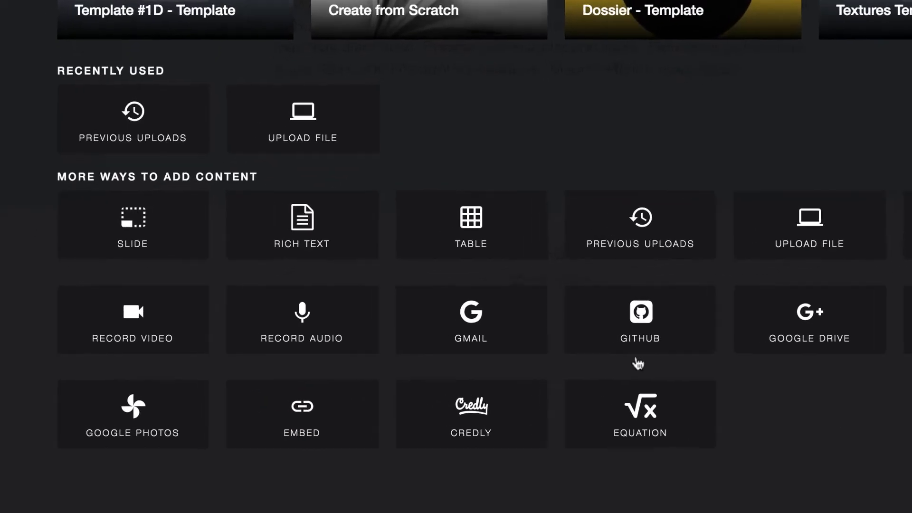
# - Add a Rich Text block reading 'Sample Text' below the body text on Menu 1
pyautogui.click(326, 240)
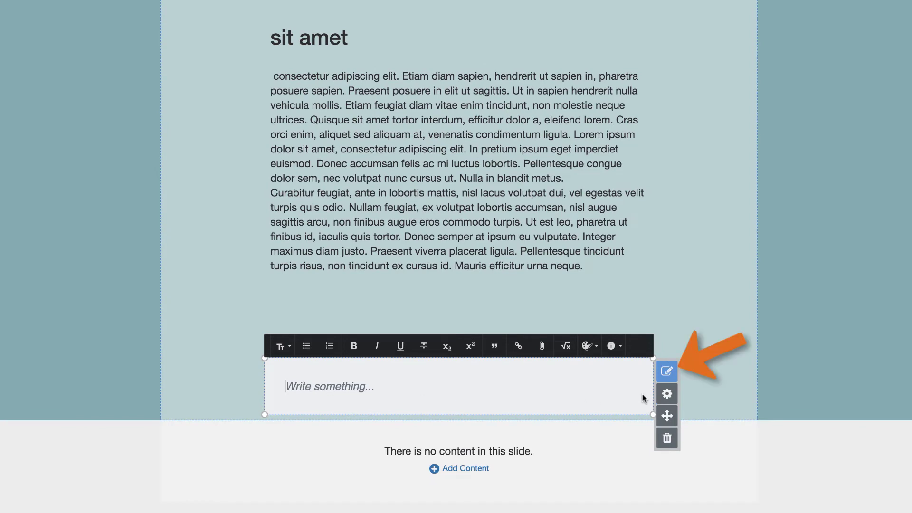
pyautogui.write('Sample Te')
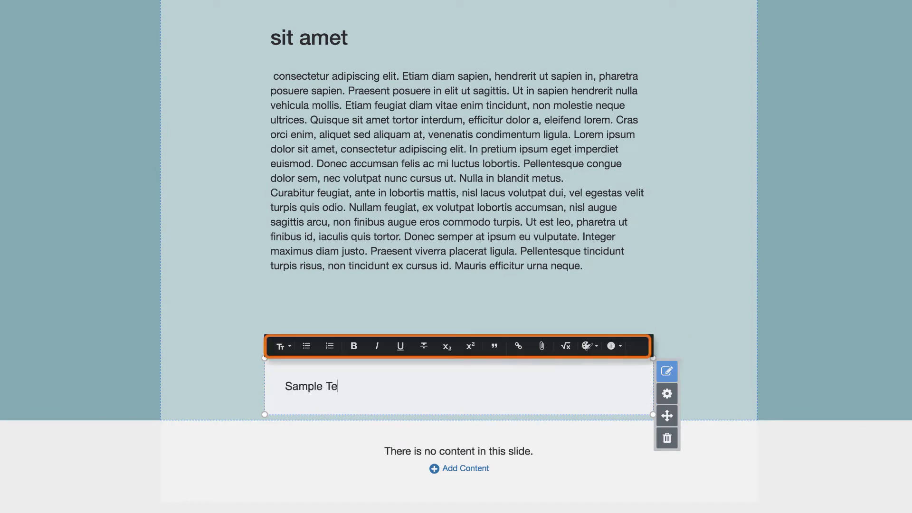
pyautogui.write('xt')
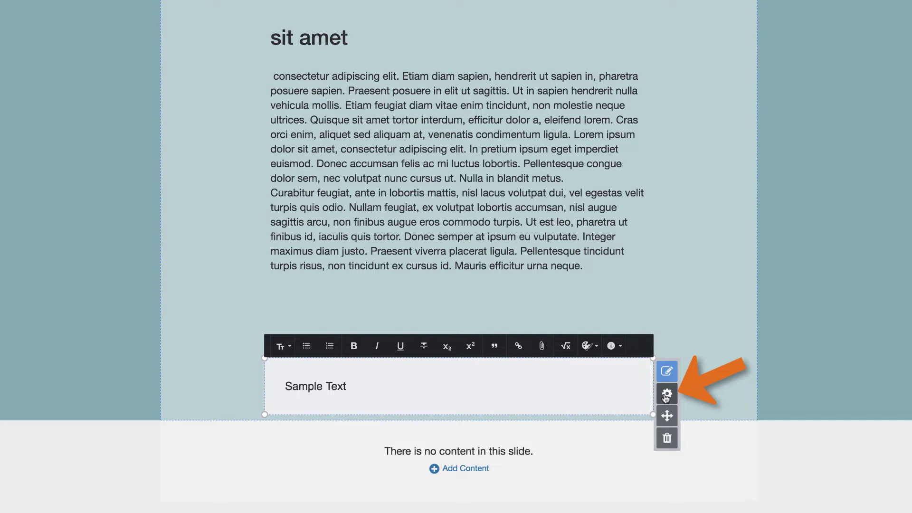
pyautogui.click(667, 394)
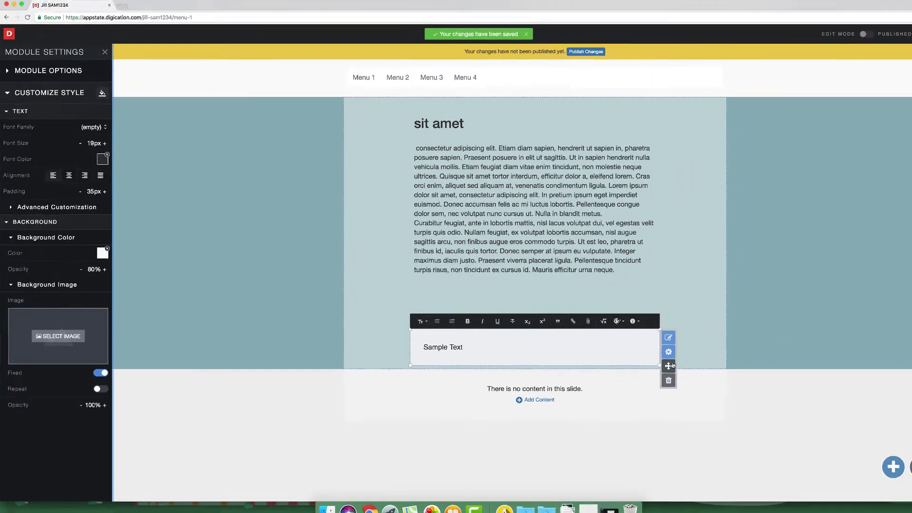
pyautogui.click(896, 387)
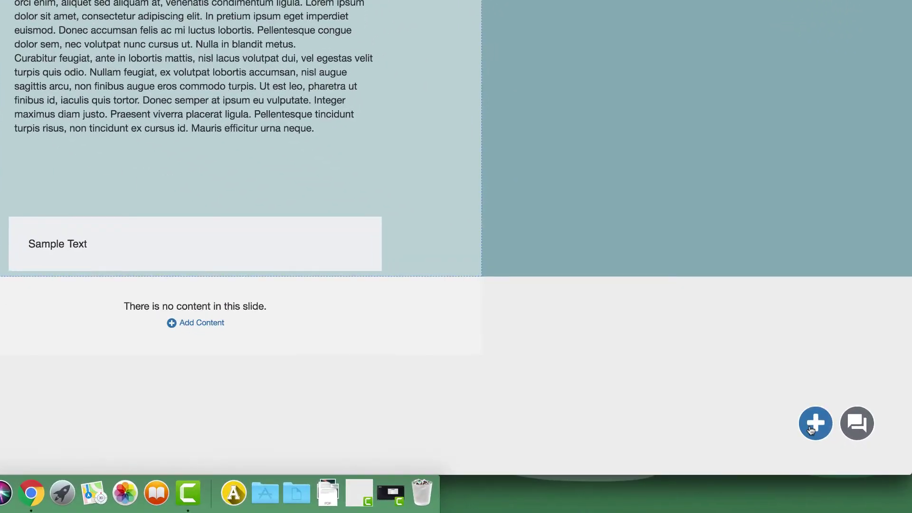
# - Upload 160303_em_makecarlast.jpg as an image block below the Sample Text block
pyautogui.click(848, 457)
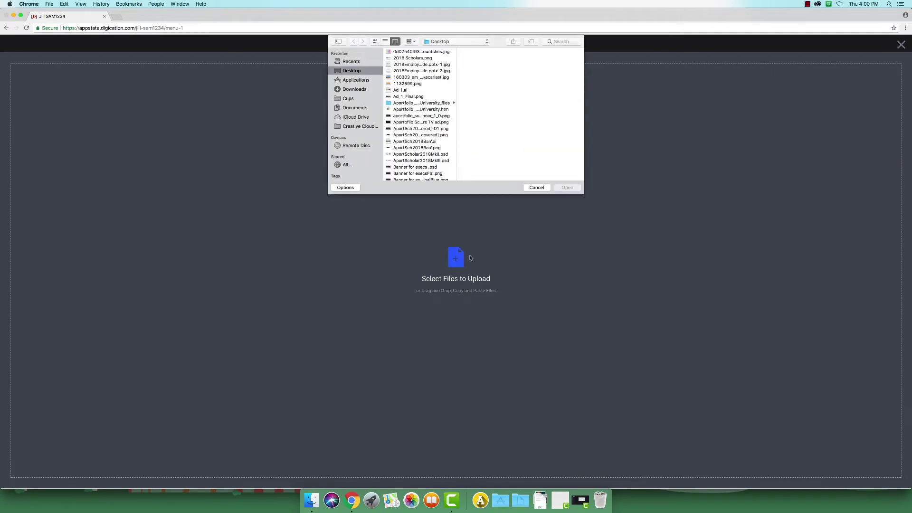
pyautogui.click(428, 78)
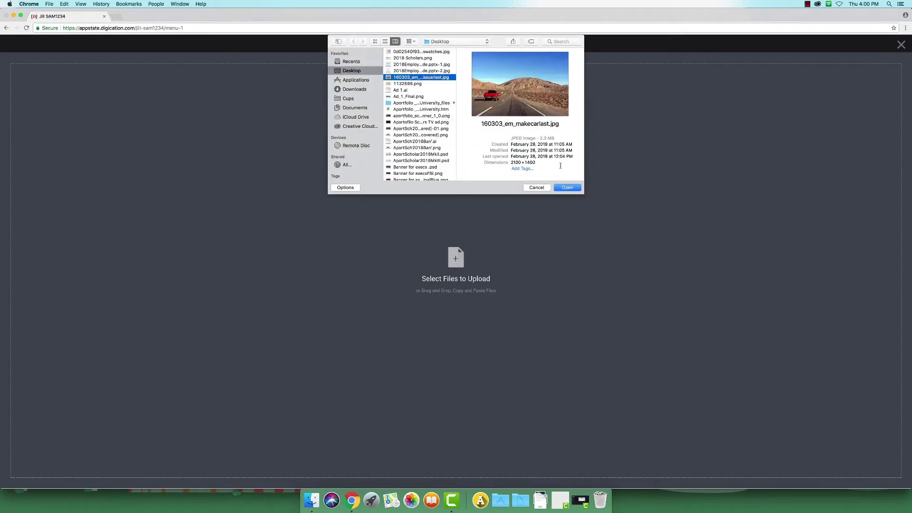
pyautogui.click(567, 187)
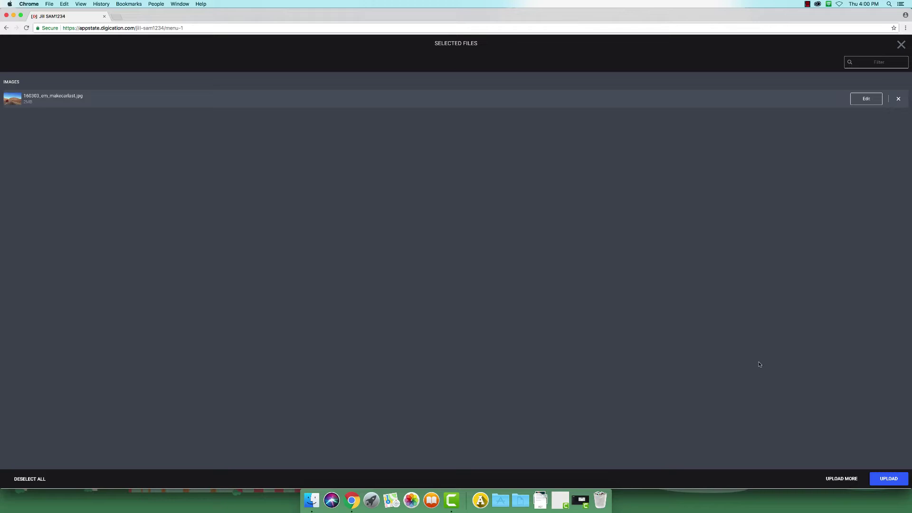
pyautogui.click(888, 478)
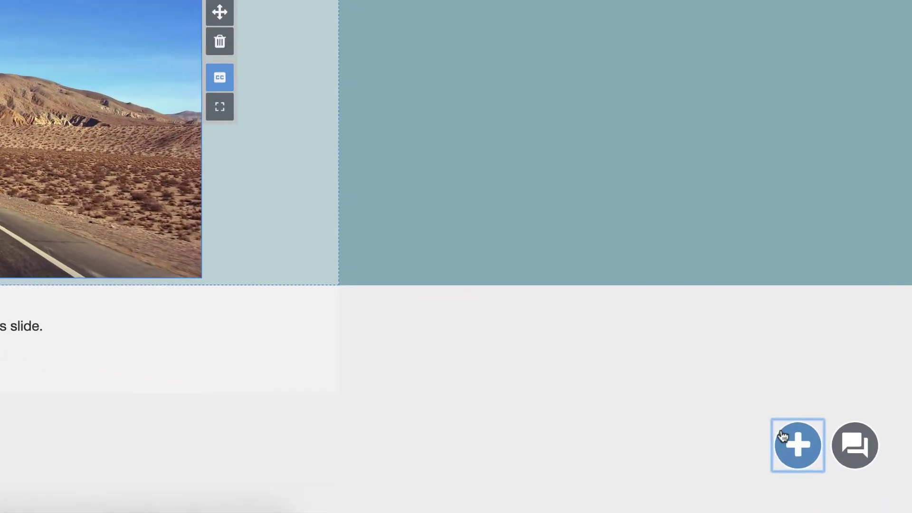
# - Embed the Scrolling Background Tutorial YouTube video from its pasted link below the desert road photo
pyautogui.click(850, 456)
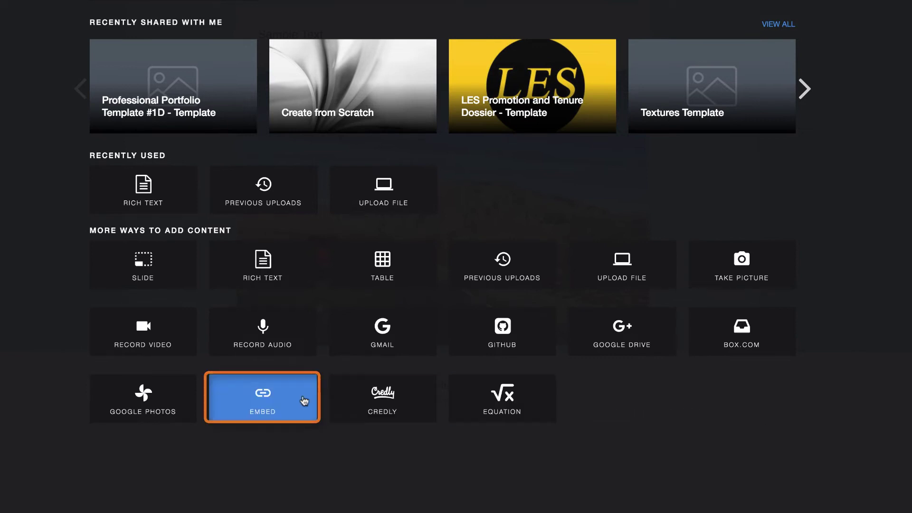
pyautogui.click(304, 400)
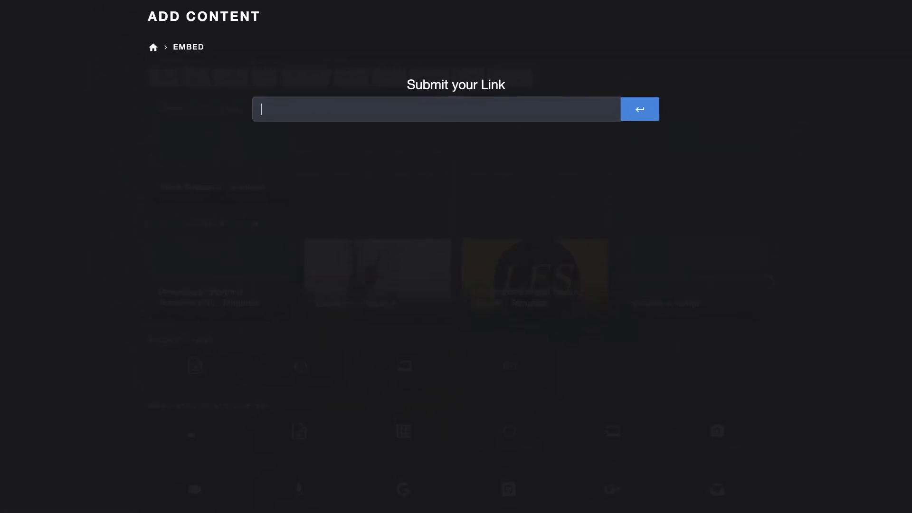
pyautogui.write('https://www.youtube.com/watch?v=Jma1Vly39yI&t=1s')
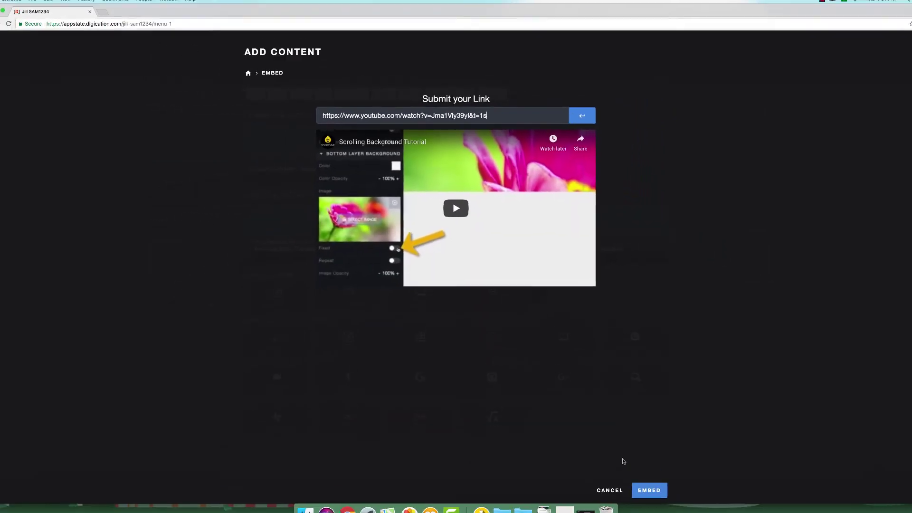
pyautogui.click(643, 476)
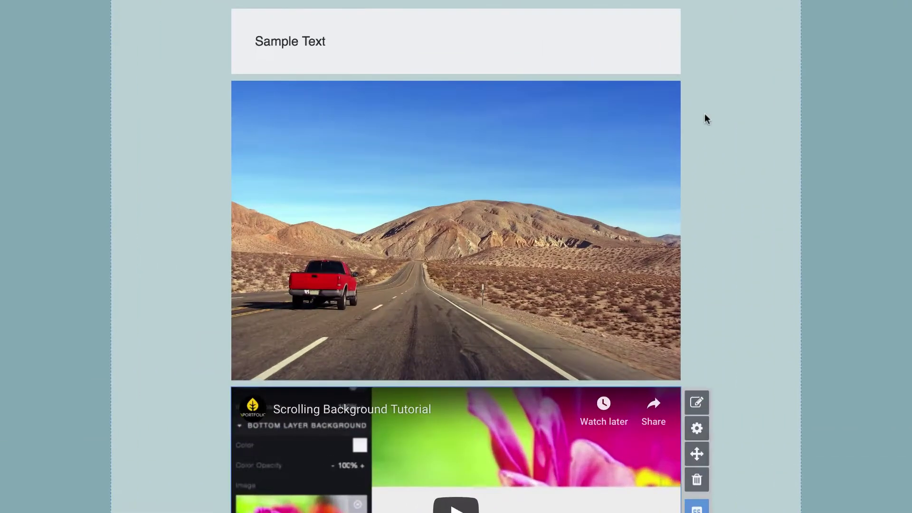
# - Open the desert road image's edit options: Add More Items, Replace and Edit Caption
pyautogui.moveTo(549, 155)
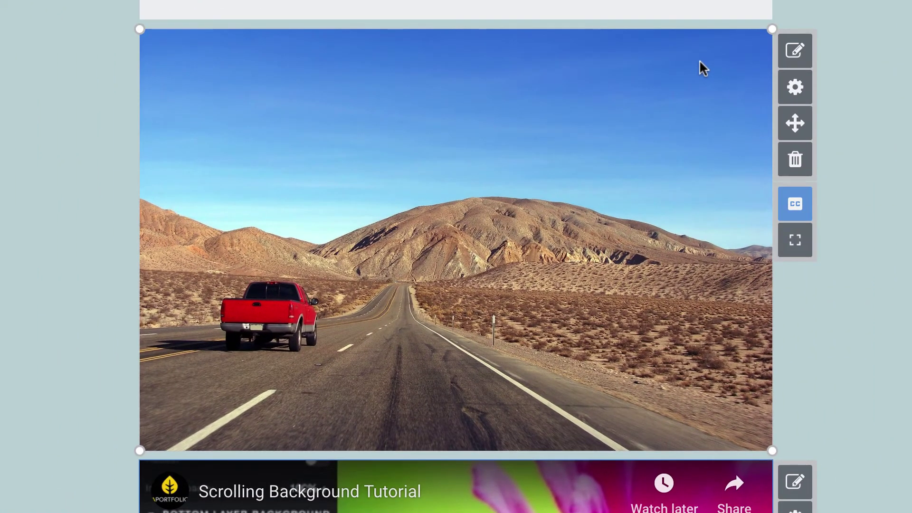
pyautogui.click(794, 51)
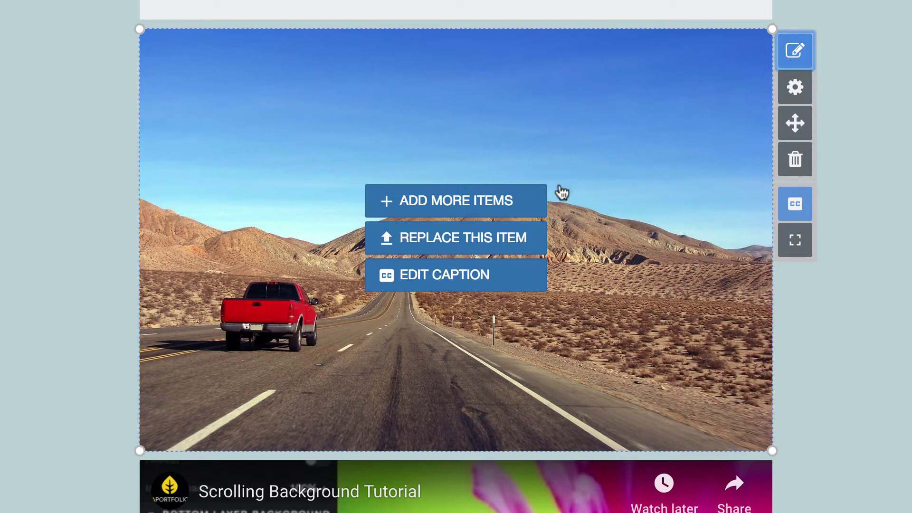
# - Upload DSC_0018 - LR180828 - PS.jpg into the road image block, making a two-photo slideshow
pyautogui.click(535, 199)
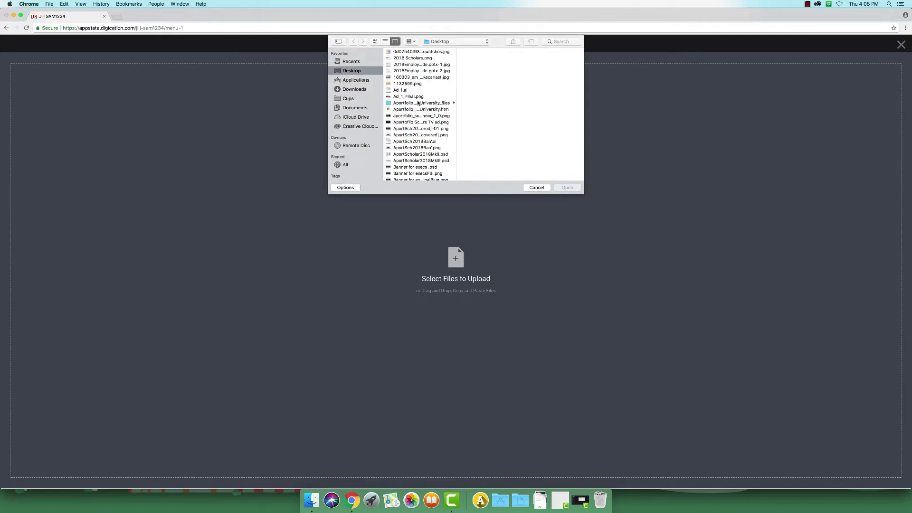
pyautogui.scroll(-10, 420, 103)
pyautogui.doubleClick(421, 109)
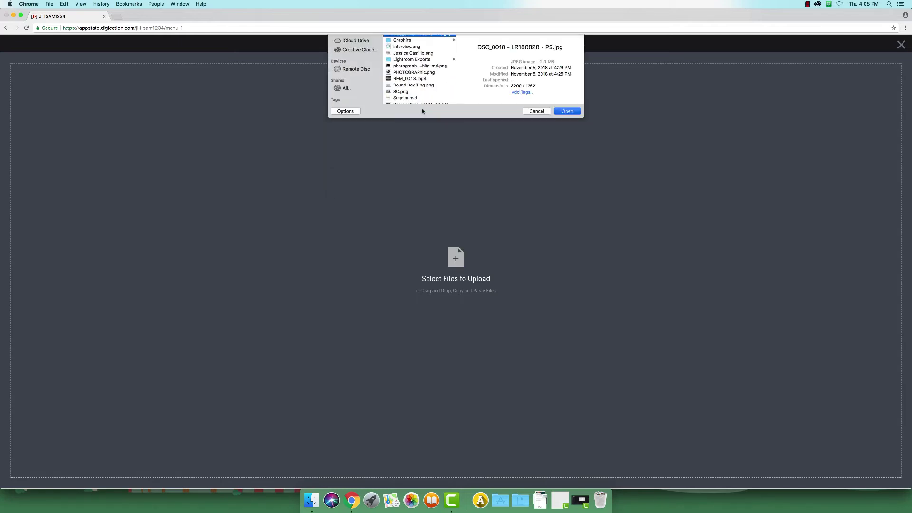
pyautogui.click(887, 477)
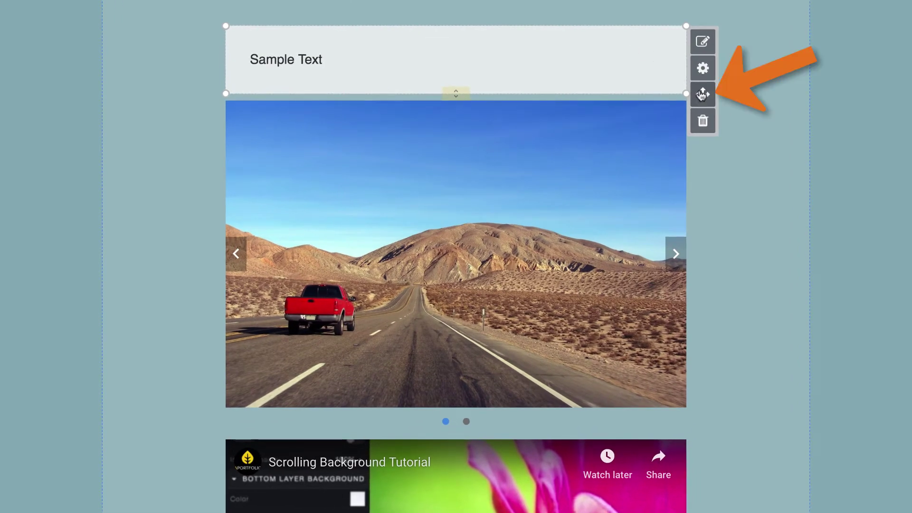
# - Move the Sample Text box lower, stretch it taller, and auto-resize it to reveal all its content
pyautogui.moveTo(703, 94); pyautogui.dragTo(704, 119)
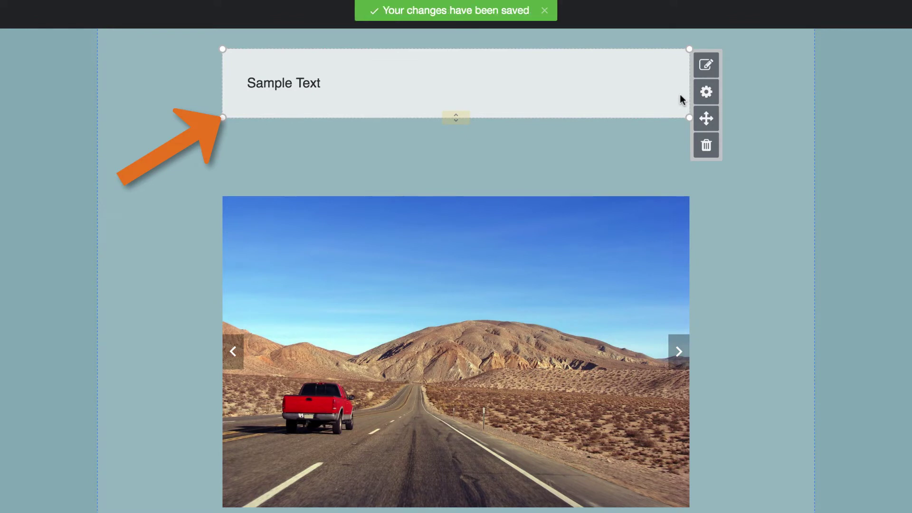
pyautogui.moveTo(686, 121); pyautogui.dragTo(685, 189)
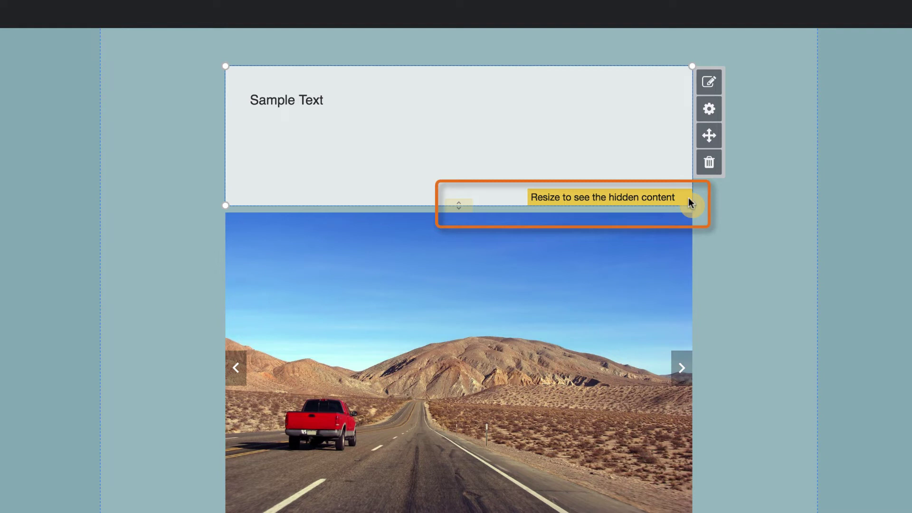
pyautogui.click(460, 207)
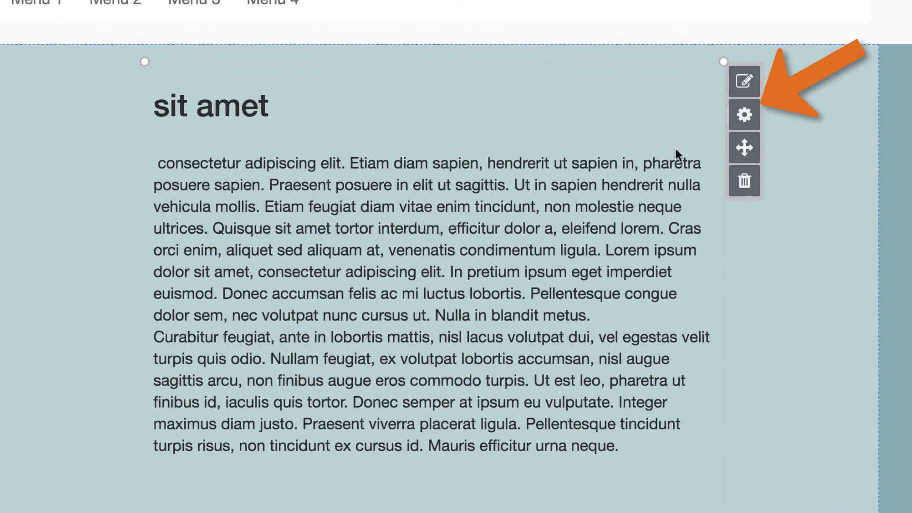
# - Change the sit amet block's background colour from a trial green to yellow, then close its settings
pyautogui.click(752, 115)
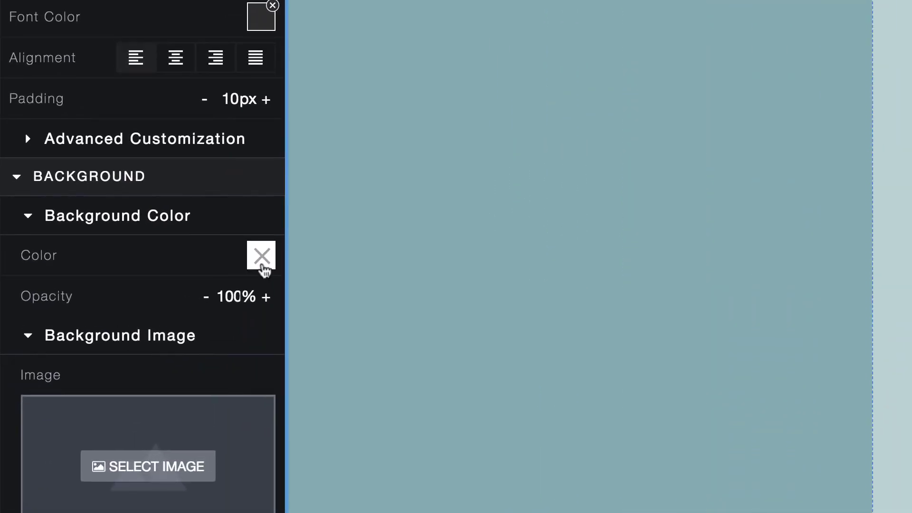
pyautogui.click(262, 268)
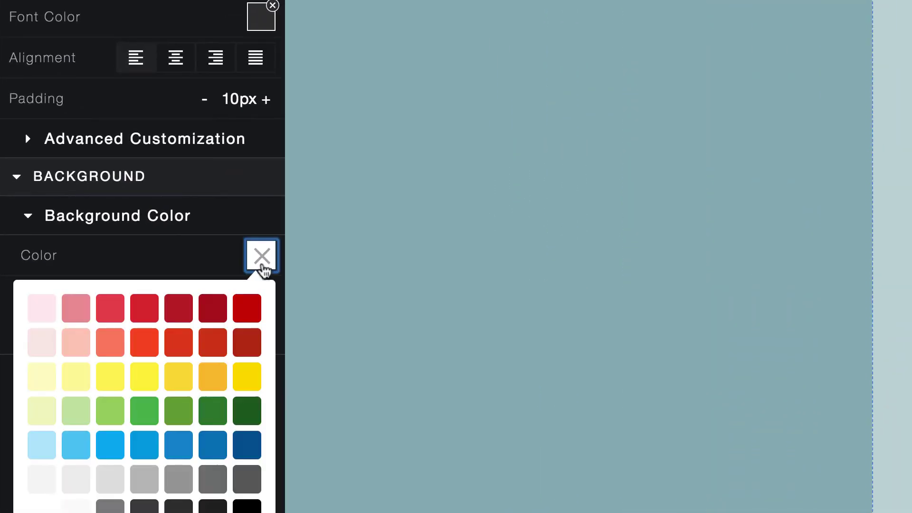
pyautogui.click(251, 411)
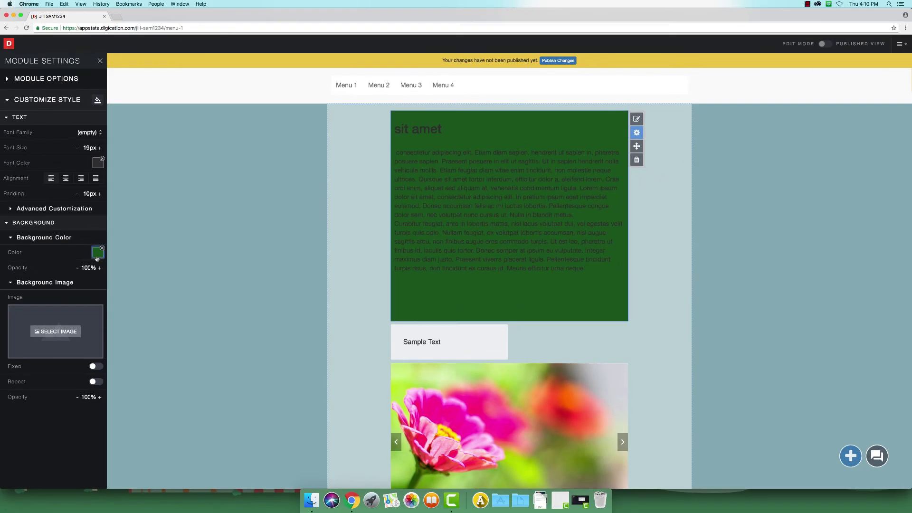
pyautogui.click(97, 258)
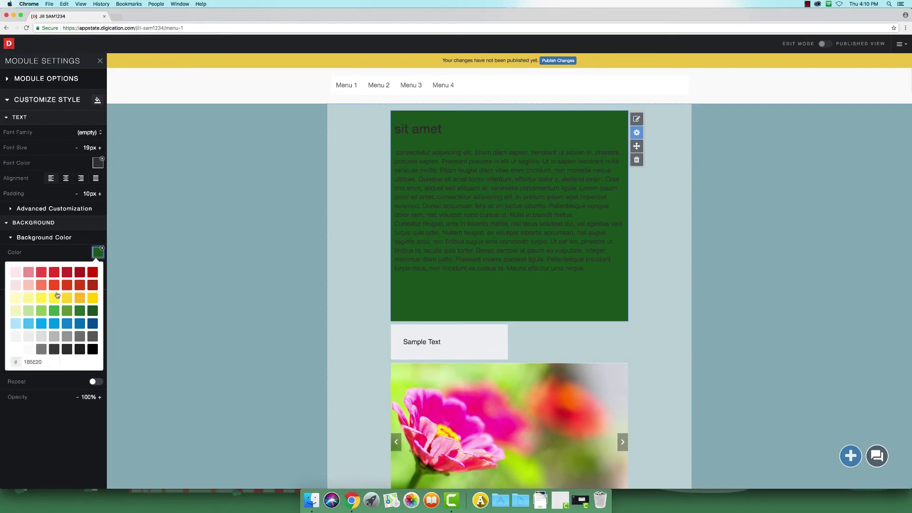
pyautogui.click(44, 297)
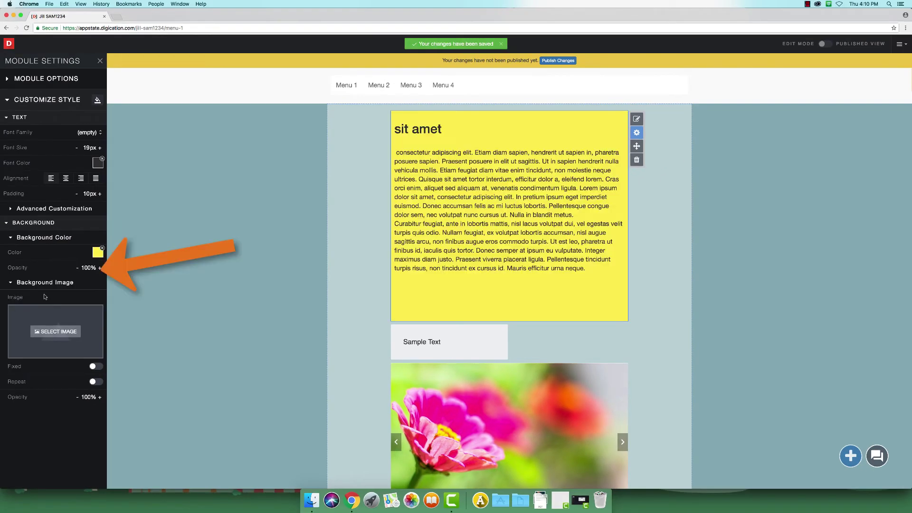
pyautogui.click(337, 256)
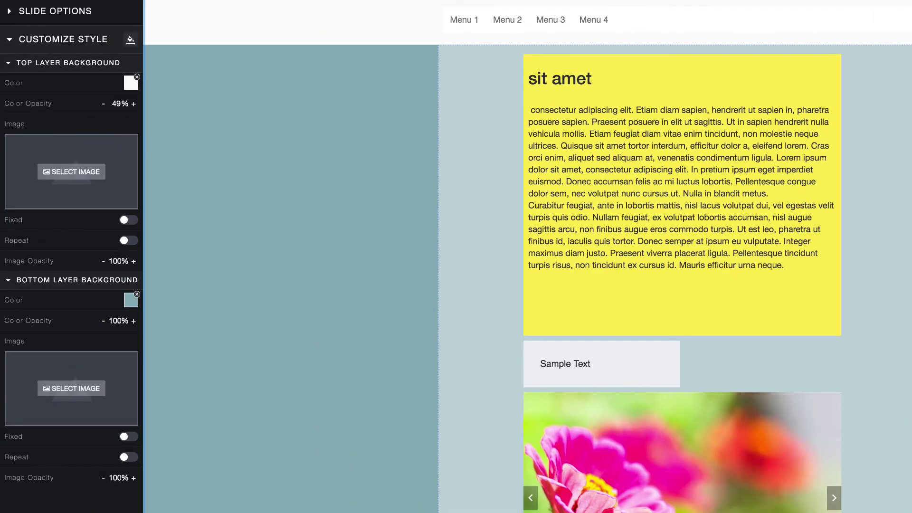
# - Tint the slide's top background layer blue at 16% opacity
pyautogui.click(129, 88)
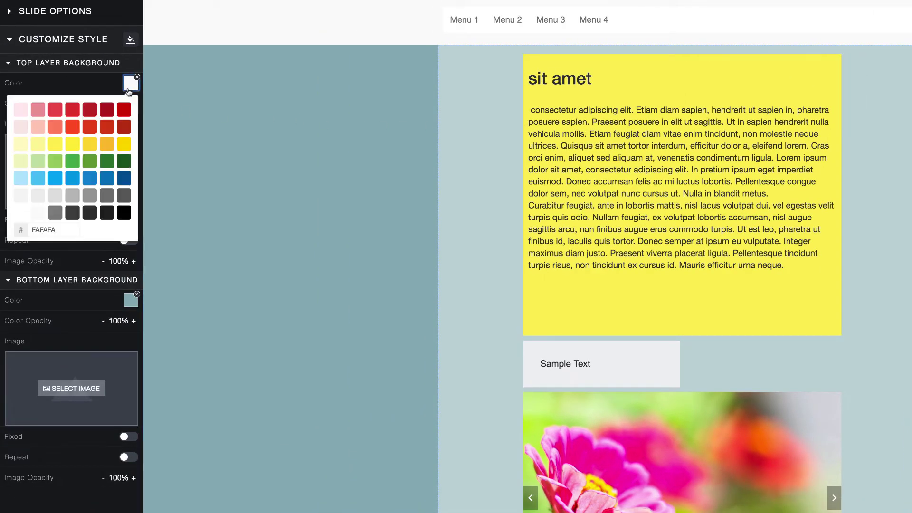
pyautogui.click(106, 179)
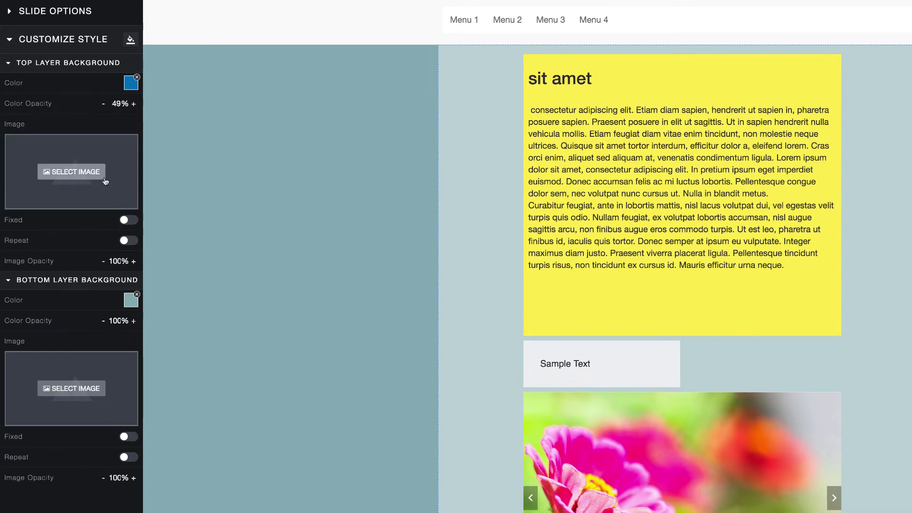
pyautogui.click(117, 103)
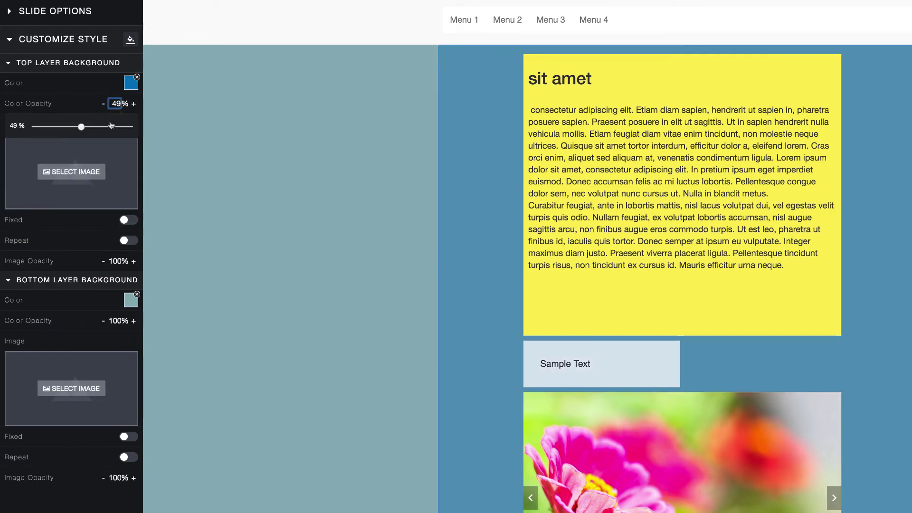
pyautogui.moveTo(81, 127); pyautogui.dragTo(50, 127)
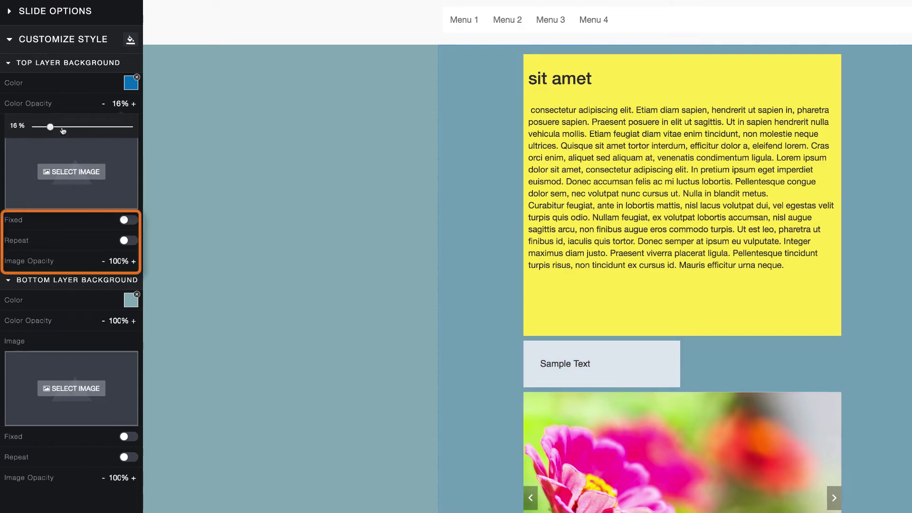
pyautogui.click(71, 111)
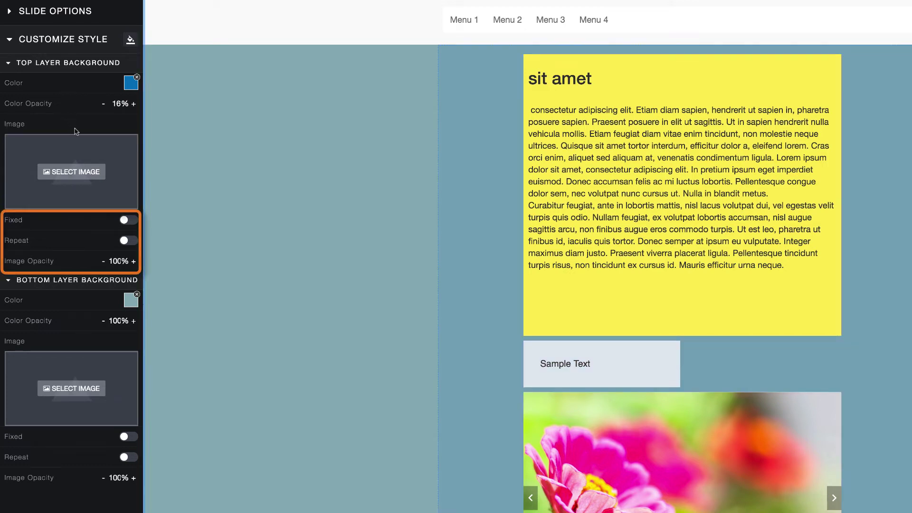
# - Upload the flower photo as the top layer's background image and close the settings
pyautogui.click(76, 173)
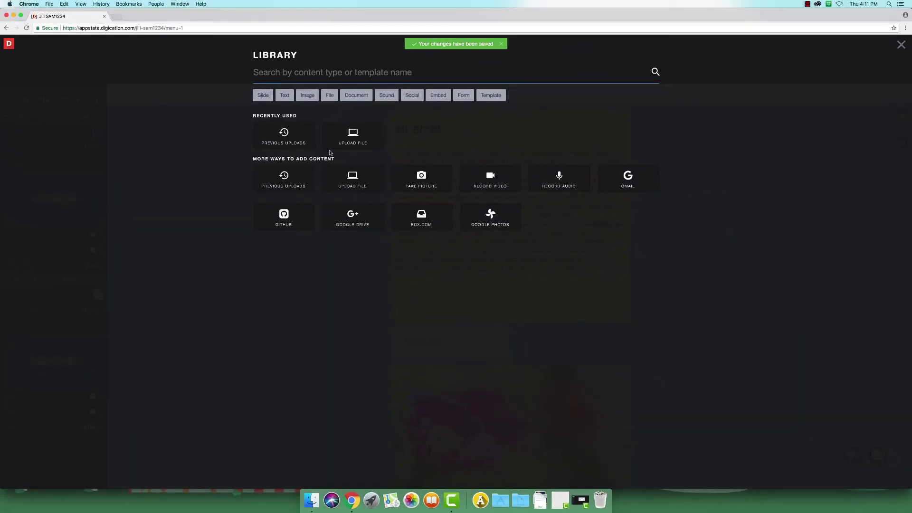
pyautogui.click(350, 139)
pyautogui.scroll(10, 417, 136)
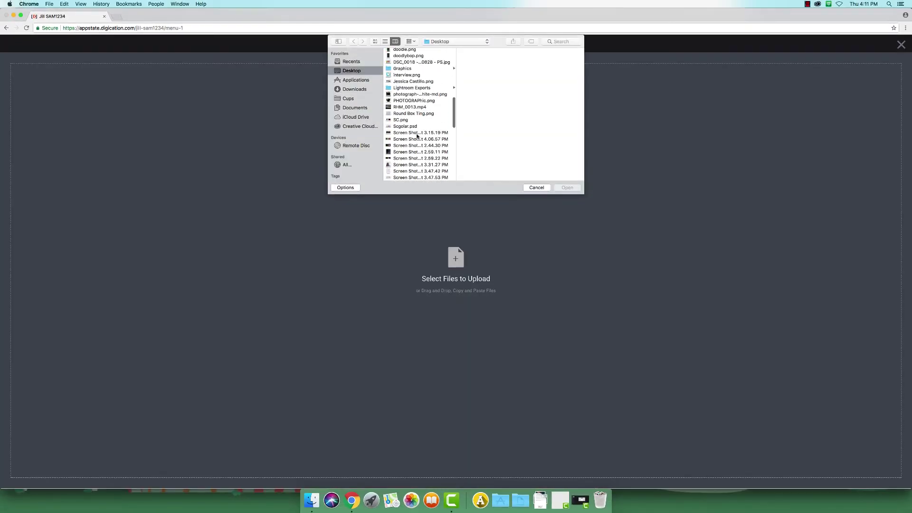
pyautogui.doubleClick(420, 62)
pyautogui.click(884, 478)
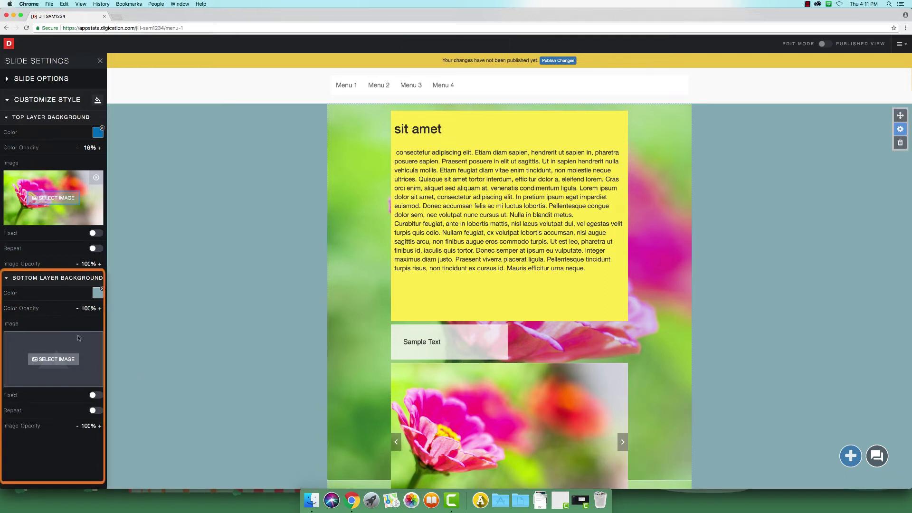
pyautogui.click(755, 178)
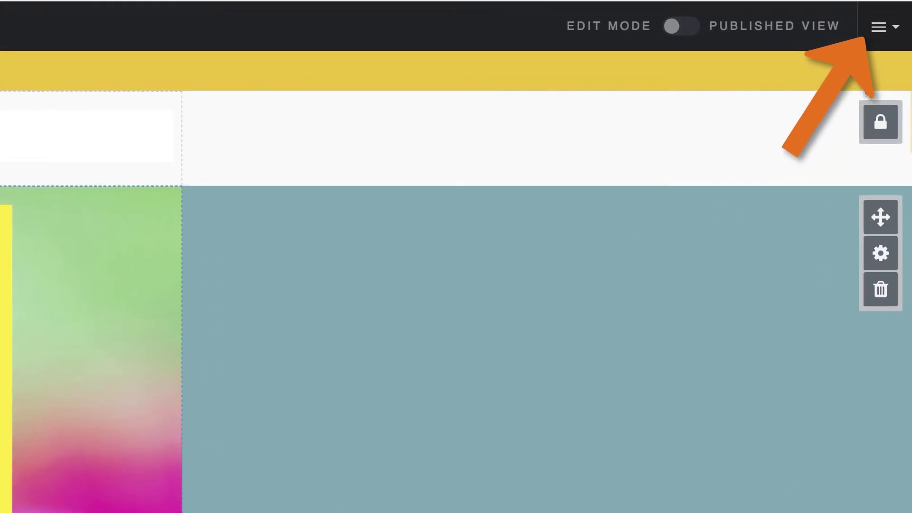
# - Publish all pages, Menu 1 through Menu 4, leaving Menu 2 included after toggling it off and on
pyautogui.click(896, 49)
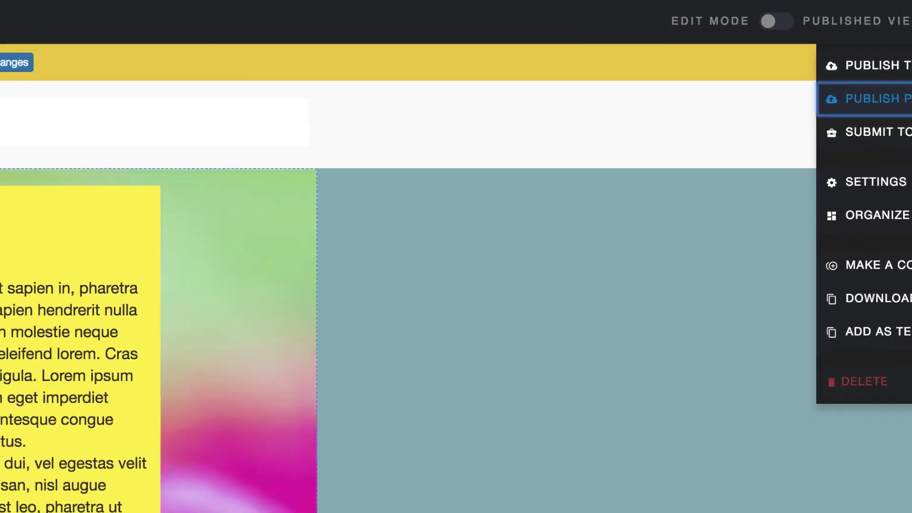
pyautogui.click(873, 115)
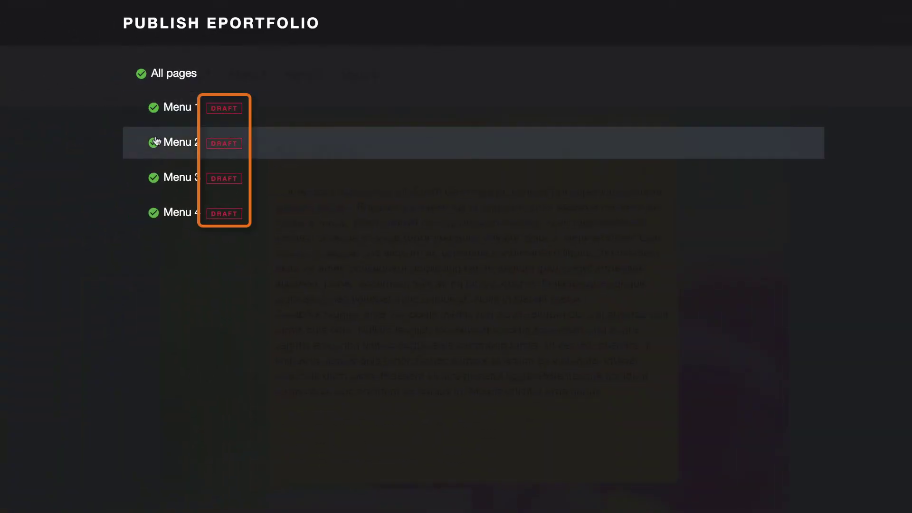
pyautogui.click(153, 145)
pyautogui.click(153, 144)
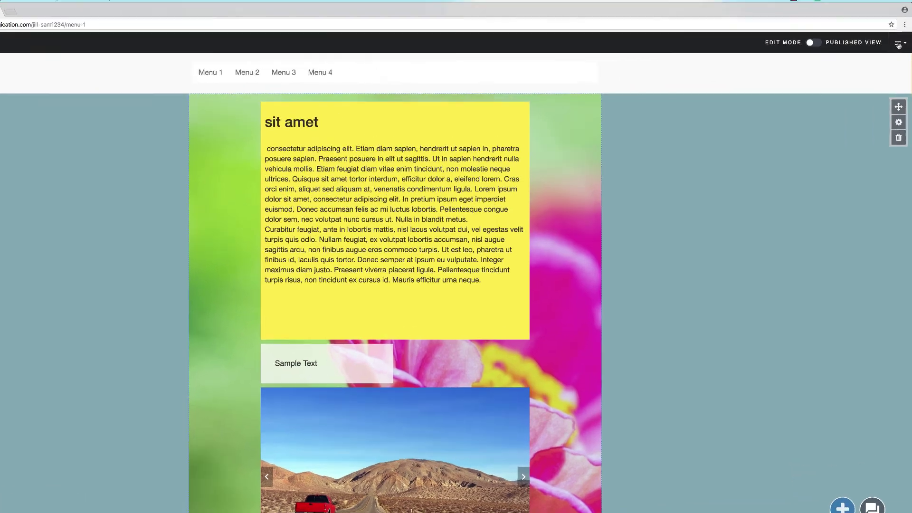
# - In the ePortfolio's settings, add course UCO 1200 169 to the sharing list and save
pyautogui.click(899, 44)
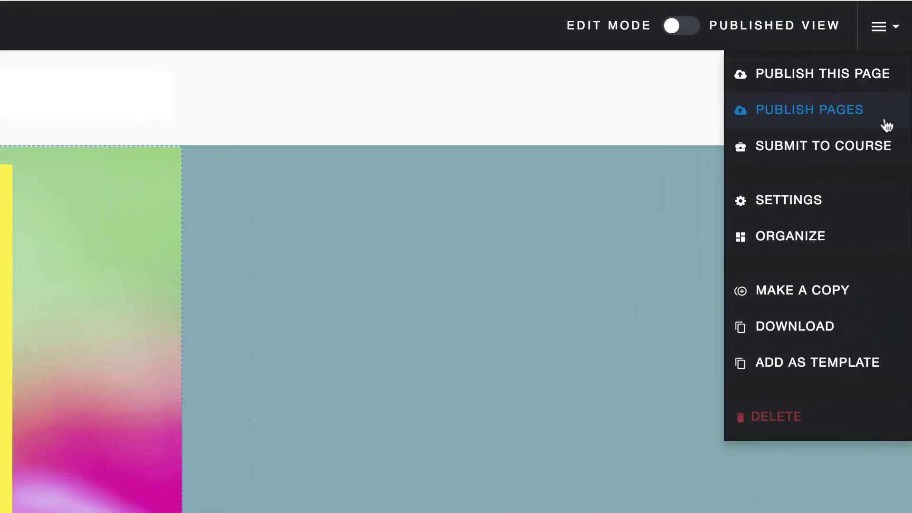
pyautogui.click(881, 200)
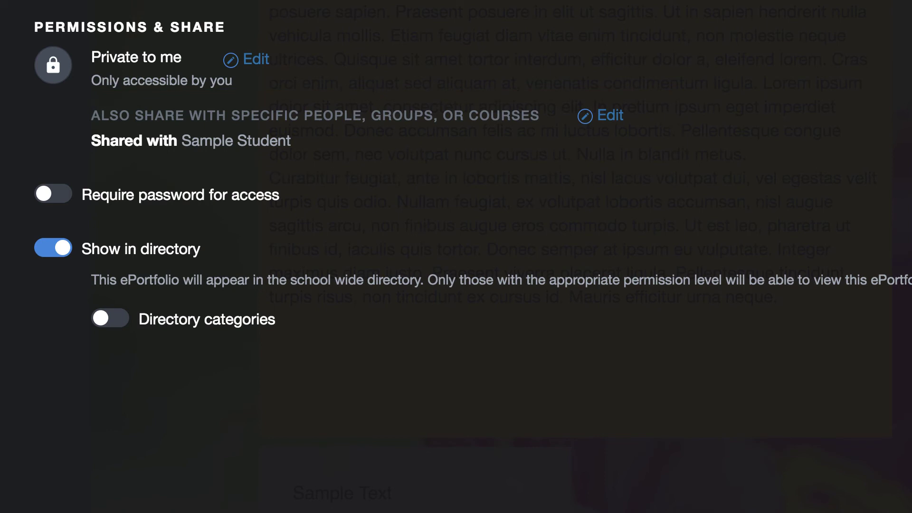
pyautogui.click(604, 118)
pyautogui.click(560, 171)
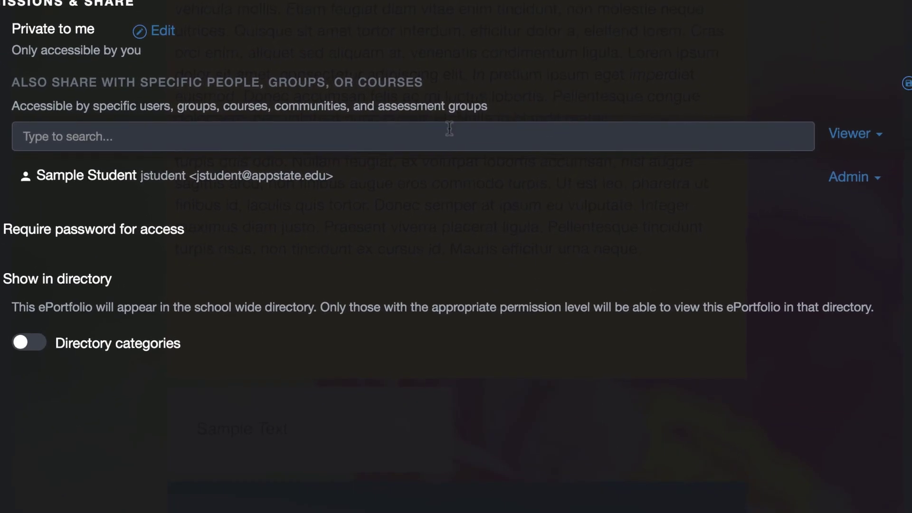
pyautogui.write('UCO')
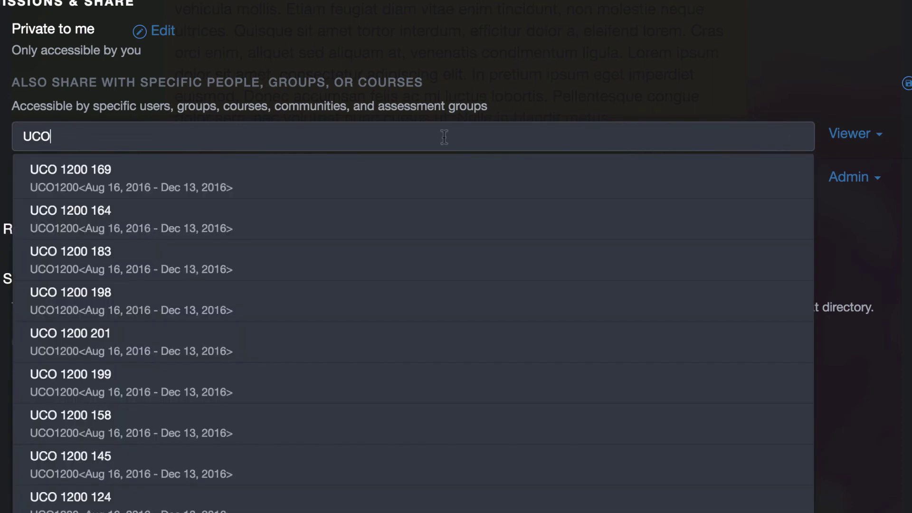
pyautogui.click(348, 175)
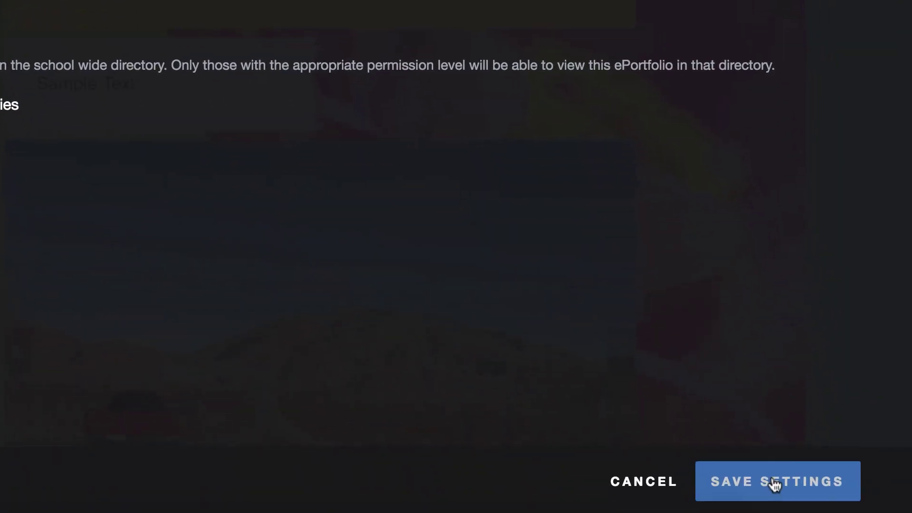
pyautogui.click(774, 485)
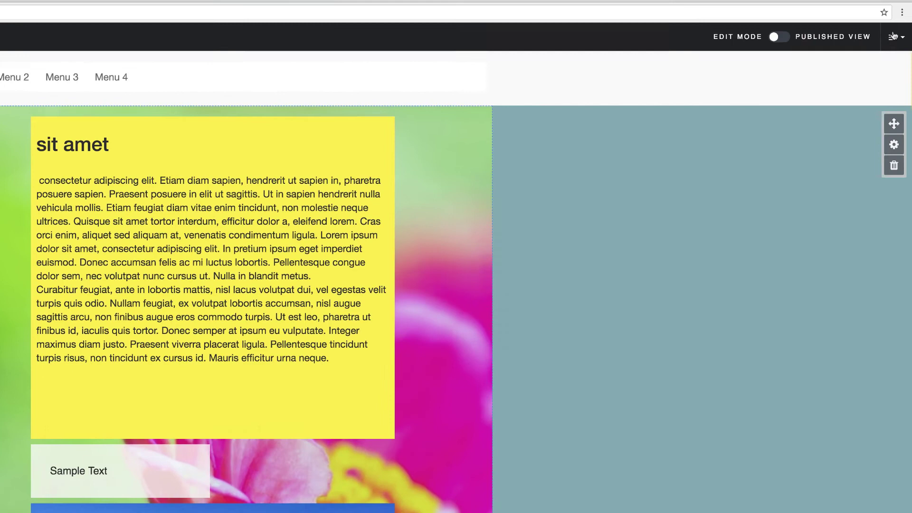
# - Choose the TEC 4638 Final Aportfolio assignment as the submission target
pyautogui.click(899, 43)
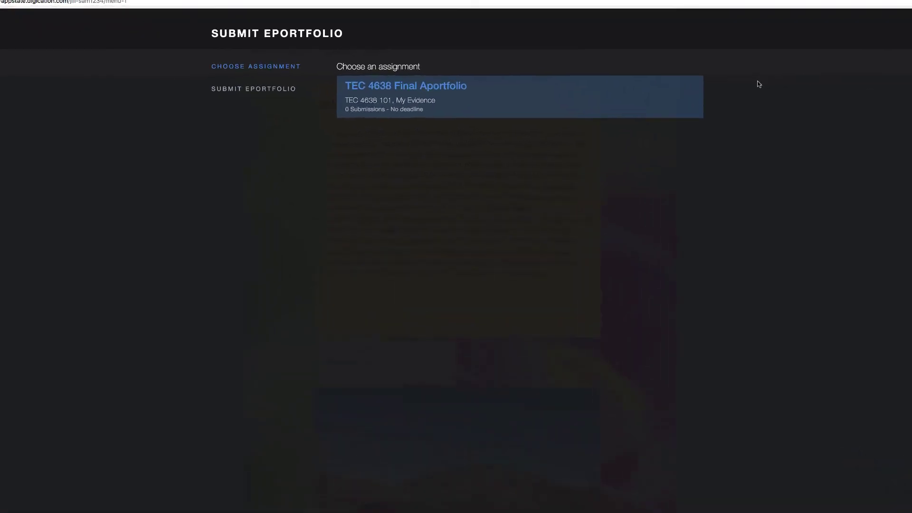
pyautogui.click(550, 89)
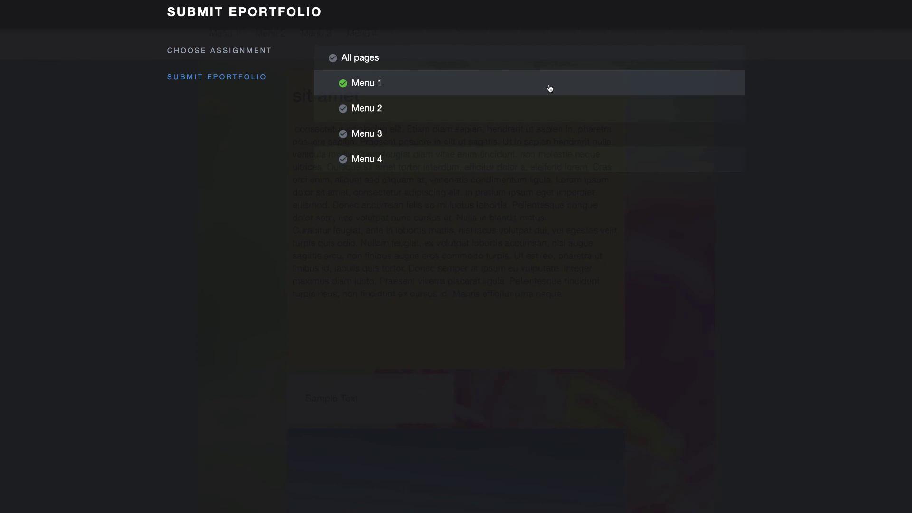